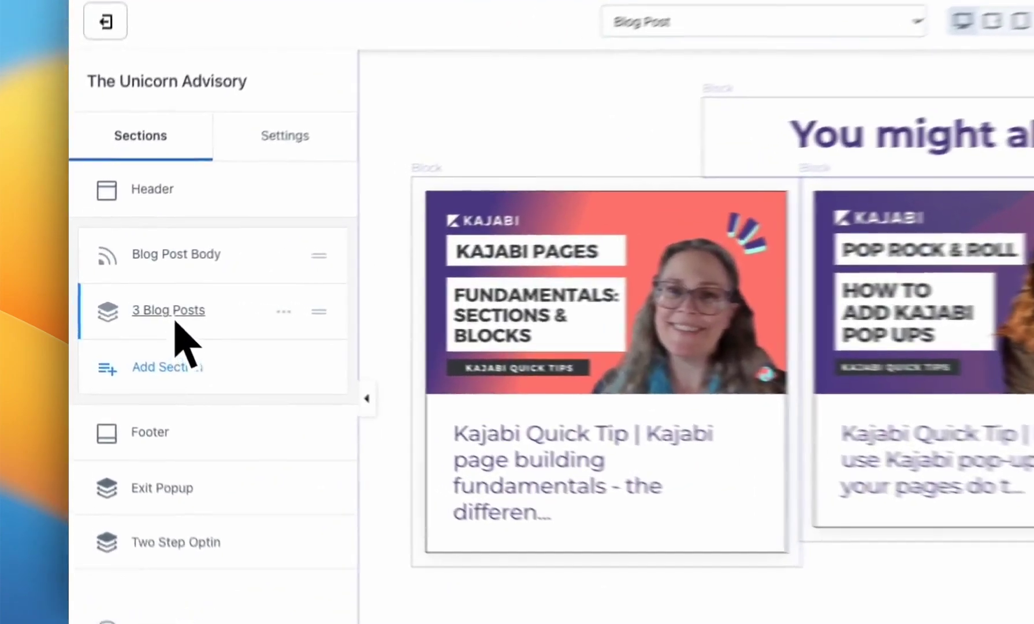
Open a Blog Post block in the 3 Blog Posts section and examine its settings and its place on the page.
left_click(128, 311)
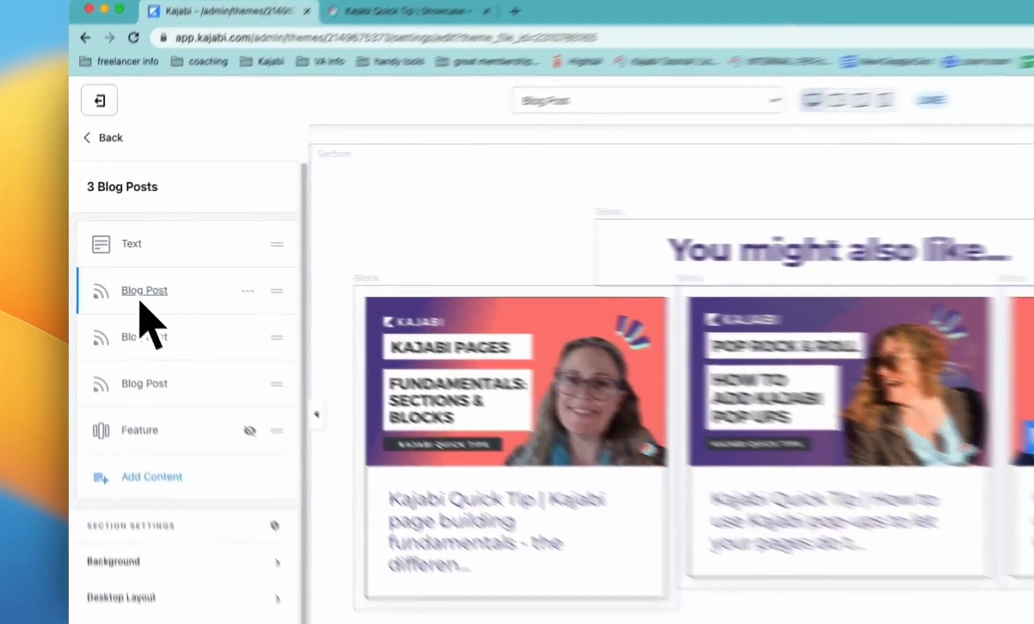
left_click(120, 273)
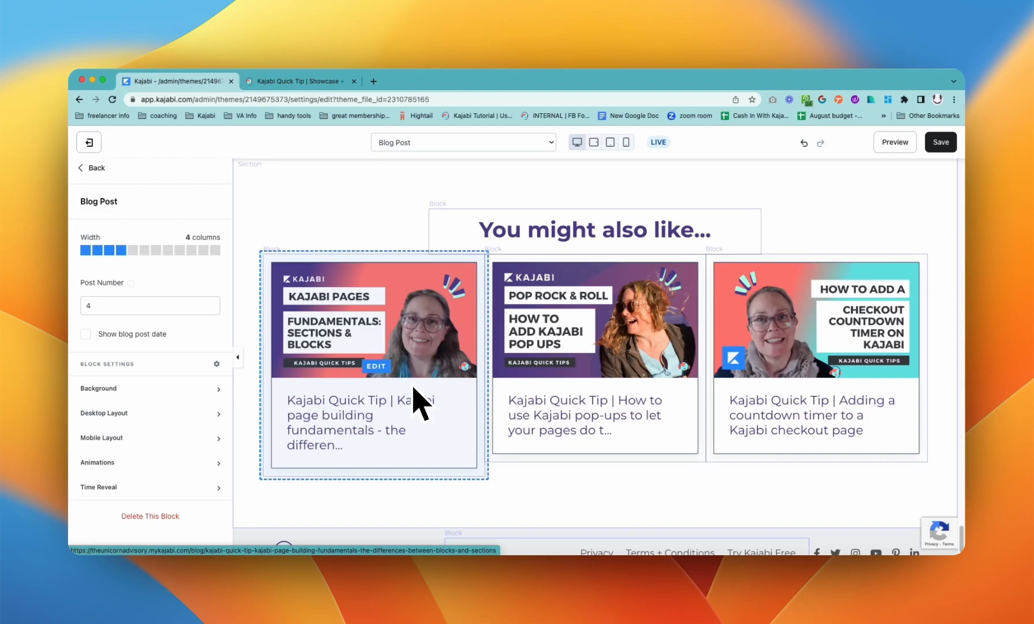
scroll(609, 439, "up", 15)
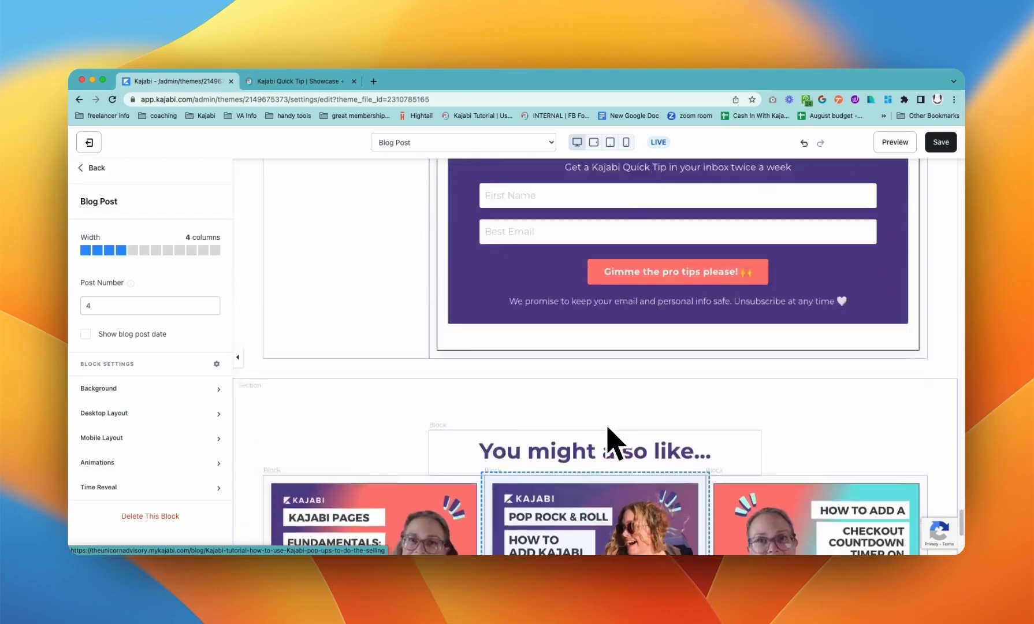
scroll(607, 428, "up", 10)
scroll(608, 417, "down", 12)
scroll(609, 428, "down", 10)
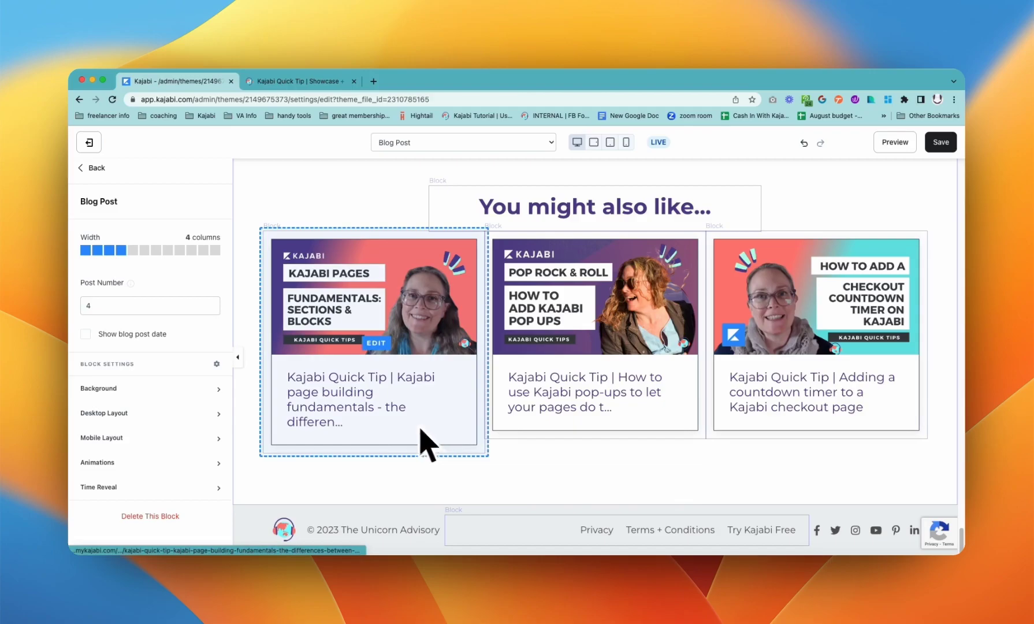
Return to the 3 Blog Posts section and look at the content block types that can be added.
left_click(95, 167)
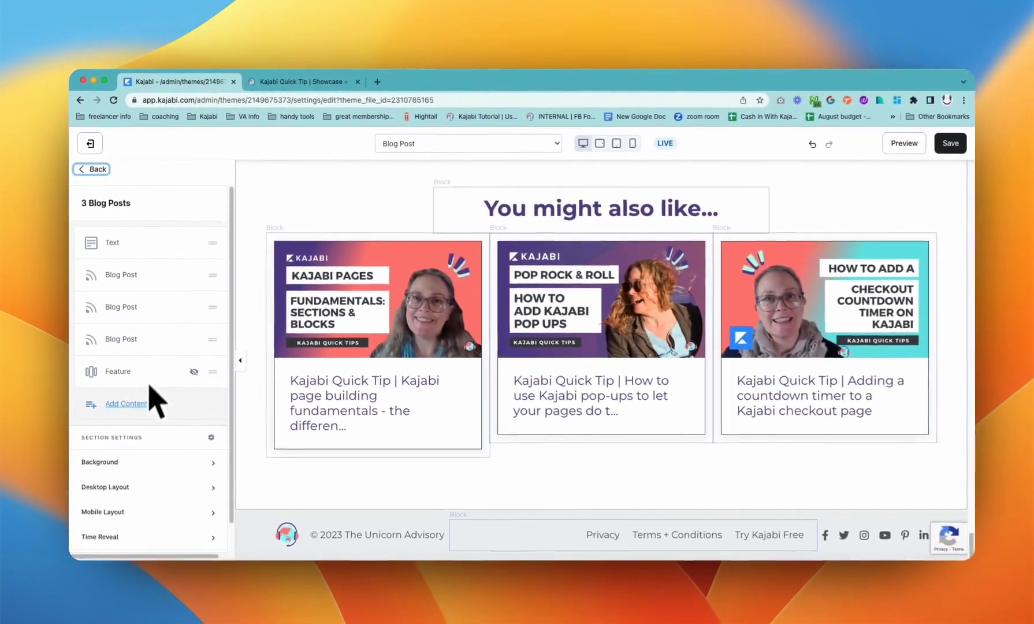
left_click(147, 401)
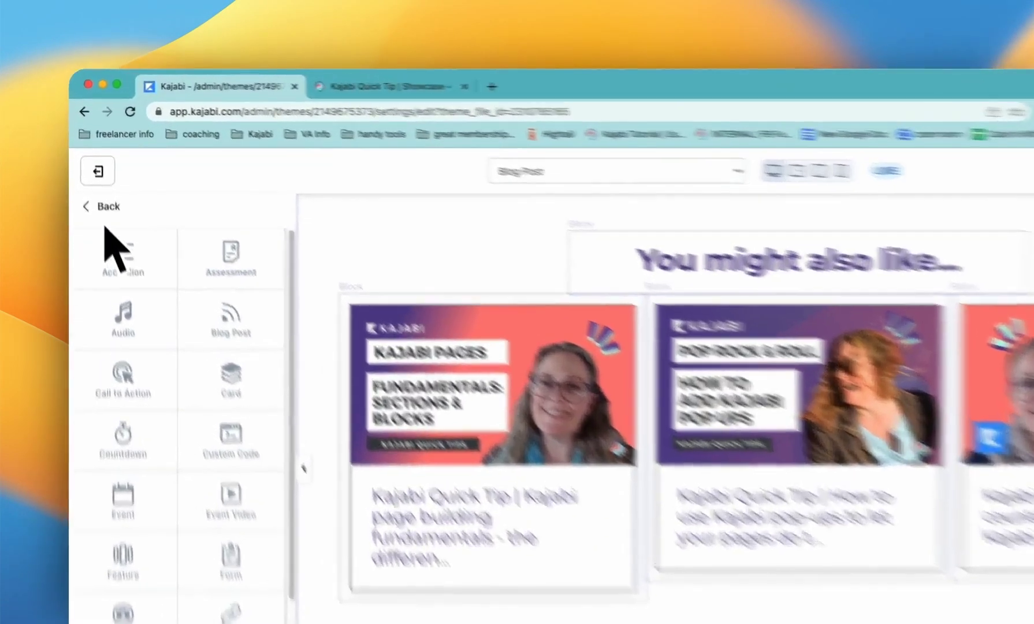
left_click(93, 168)
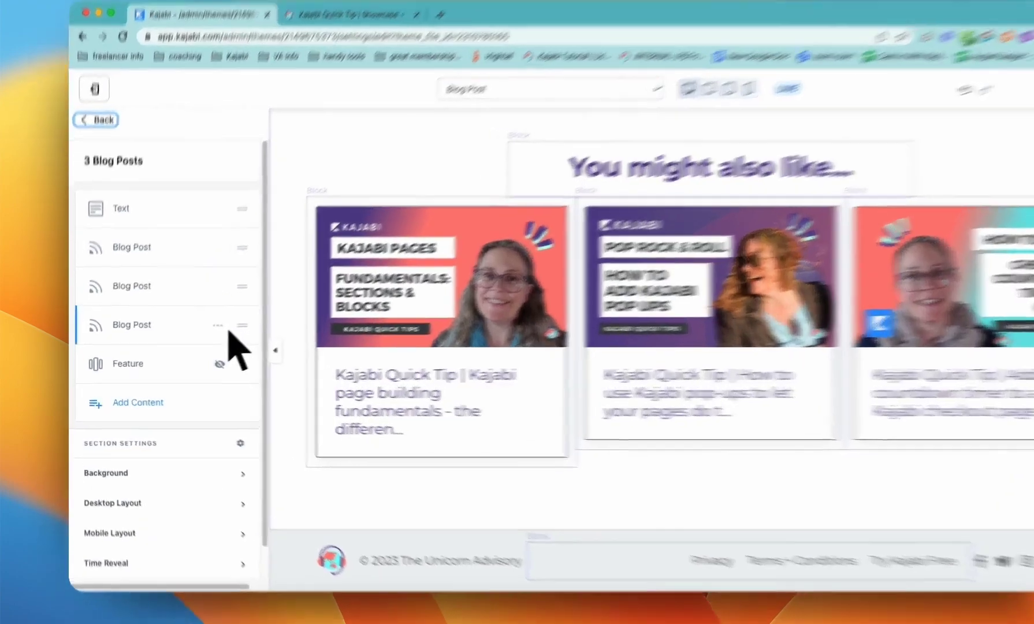
Duplicate the third Blog Post block and set the copy's post number to 5.
left_click(219, 327)
left_click(194, 373)
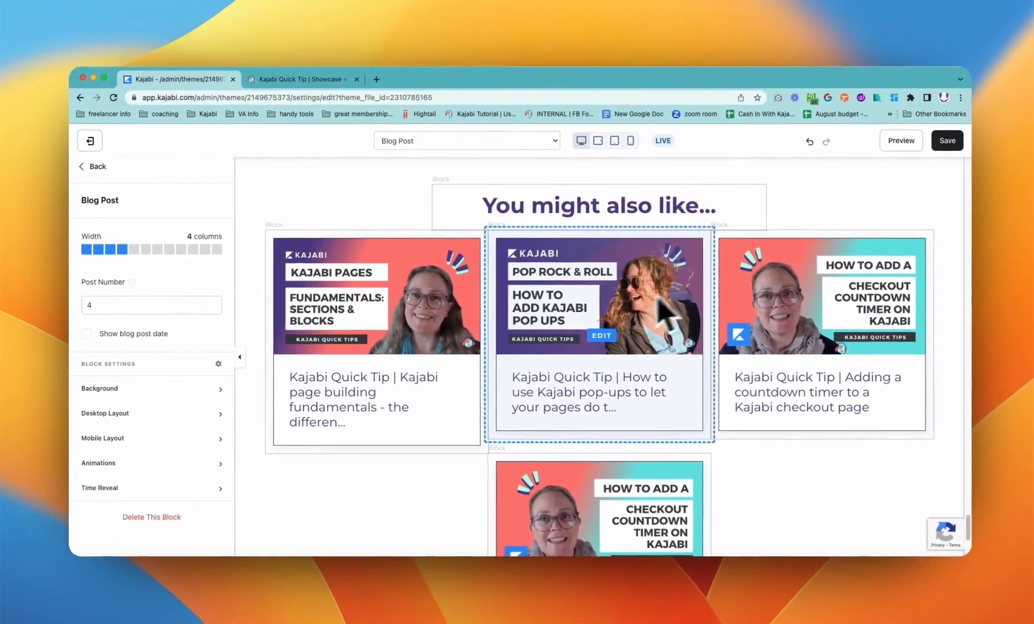
scroll(664, 404, "down", 1)
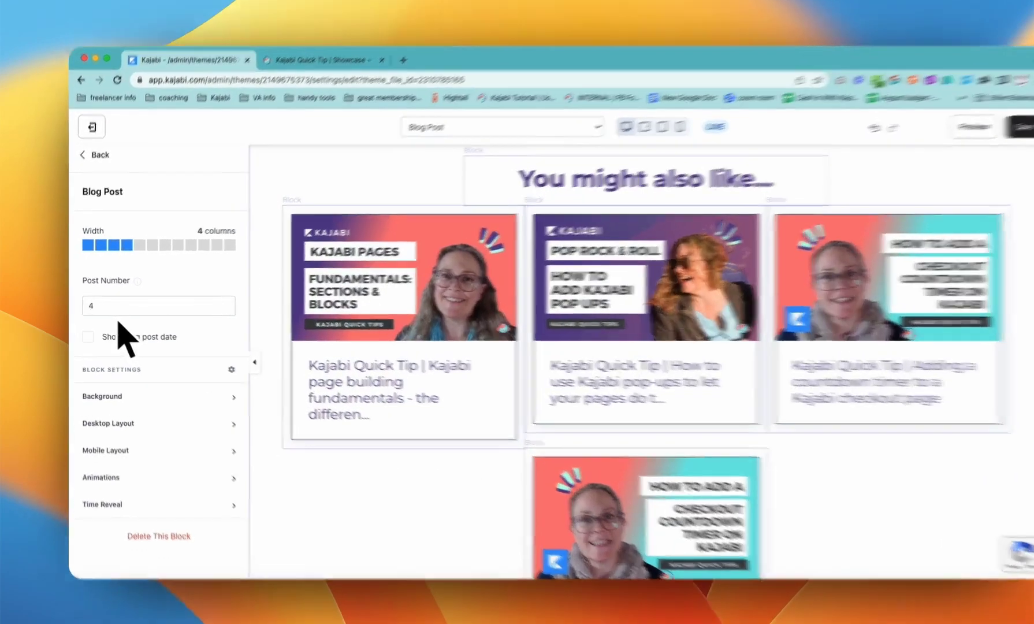
double_click(90, 310)
type("5")
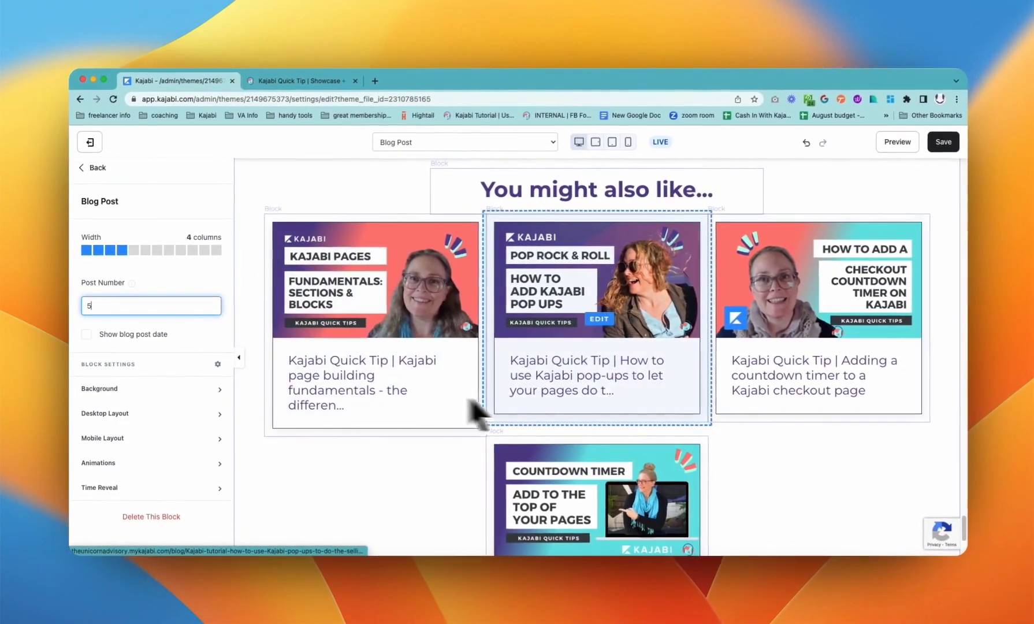
scroll(503, 382, "down", 2)
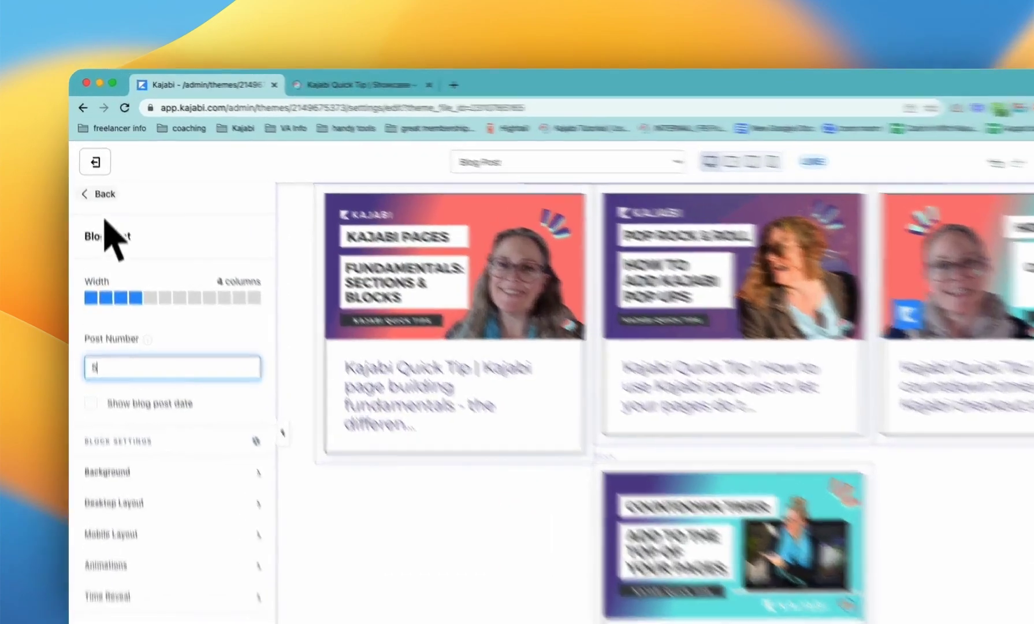
Return to the 3 Blog Posts section and hide the duplicated Blog Post block.
left_click(96, 168)
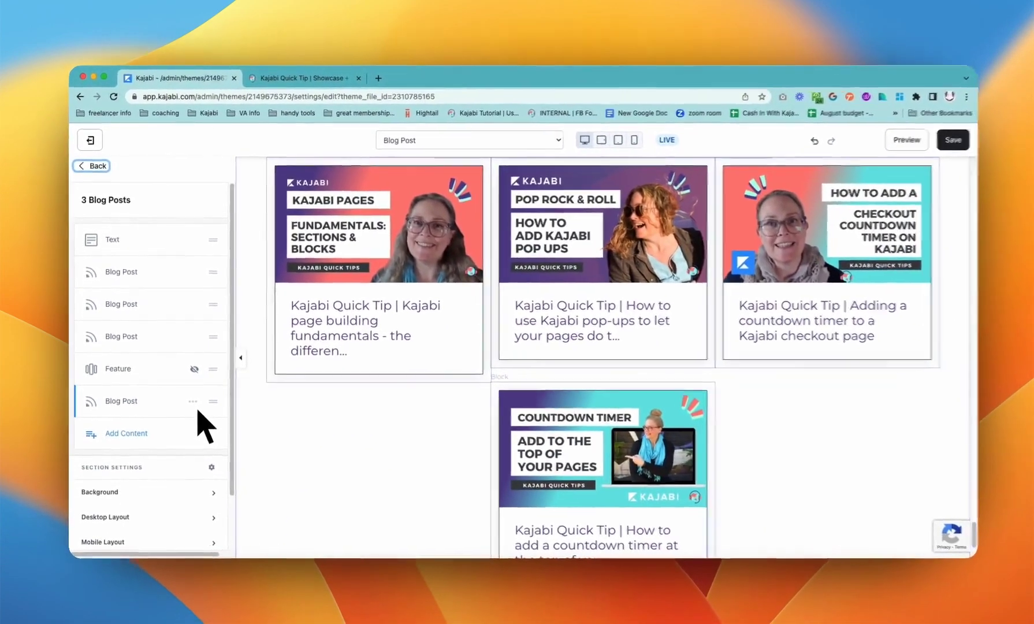
left_click(198, 417)
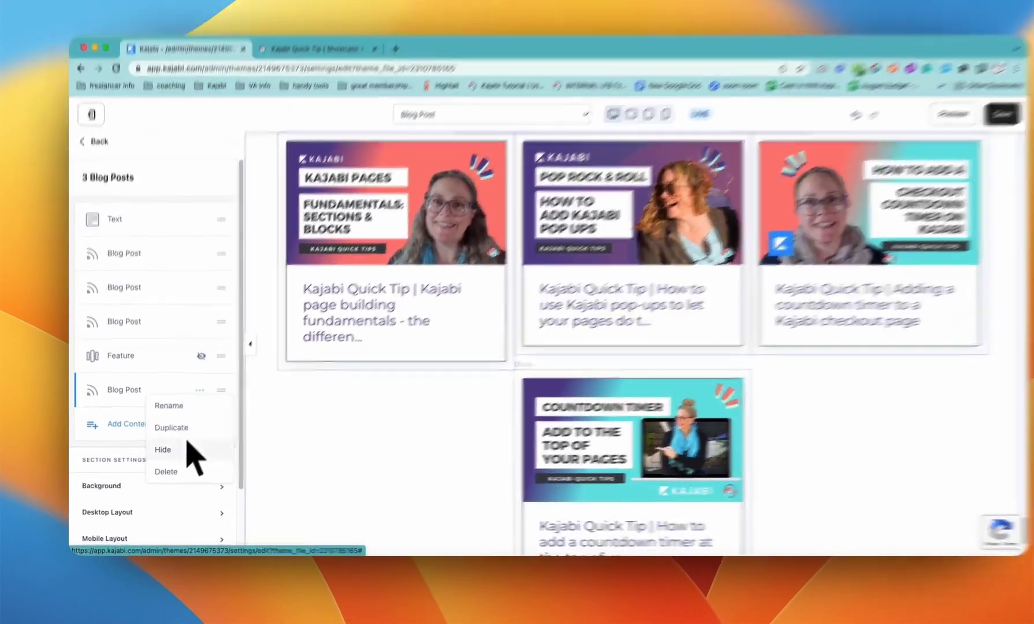
left_click(277, 421)
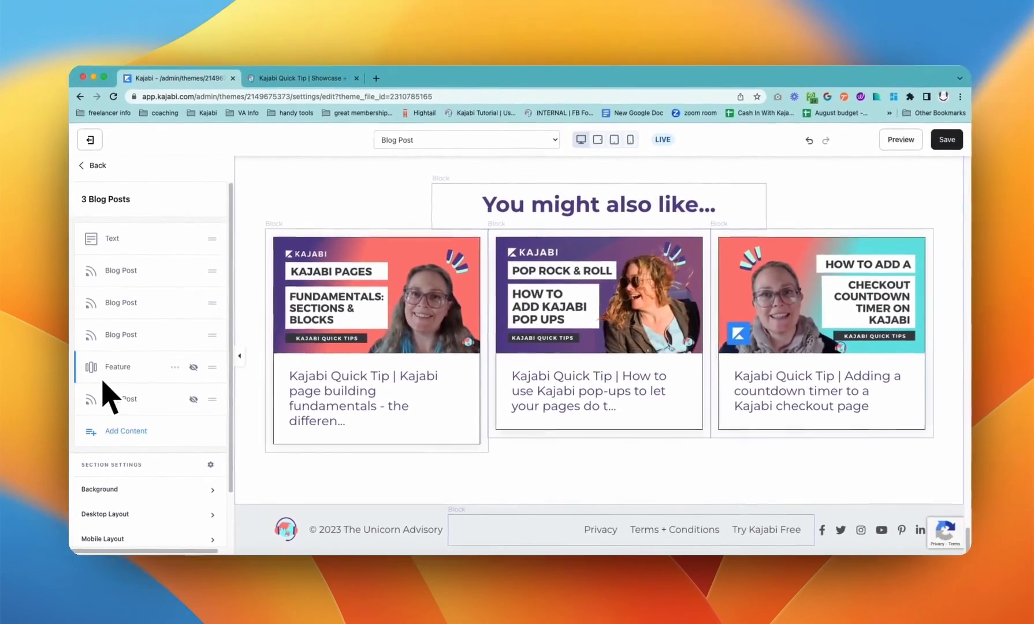
Show the hidden Feature block in the 3 Blog Posts section and open its settings.
left_click(174, 368)
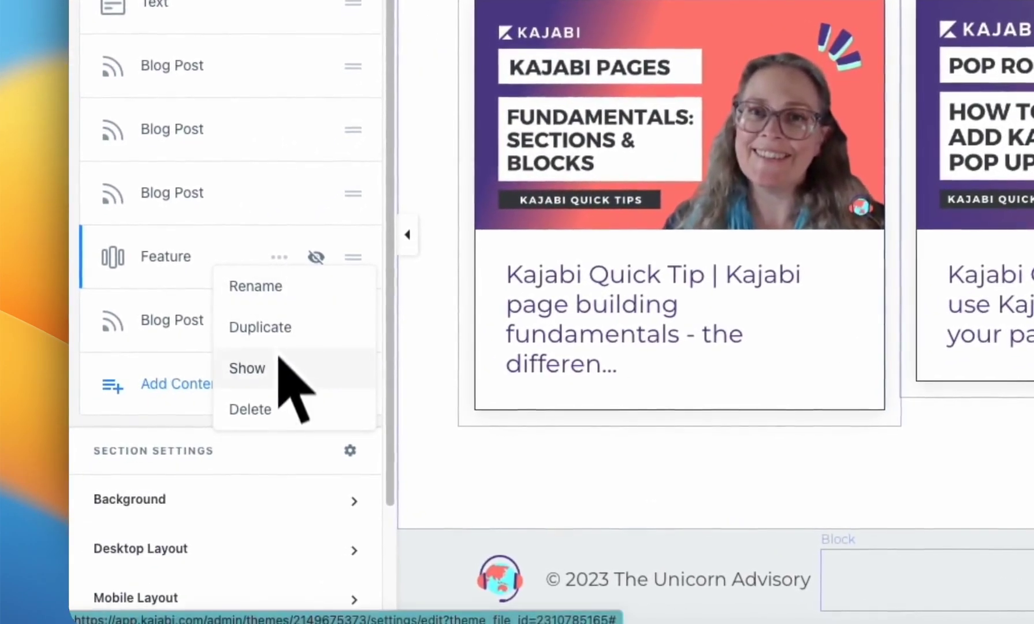
left_click(280, 360)
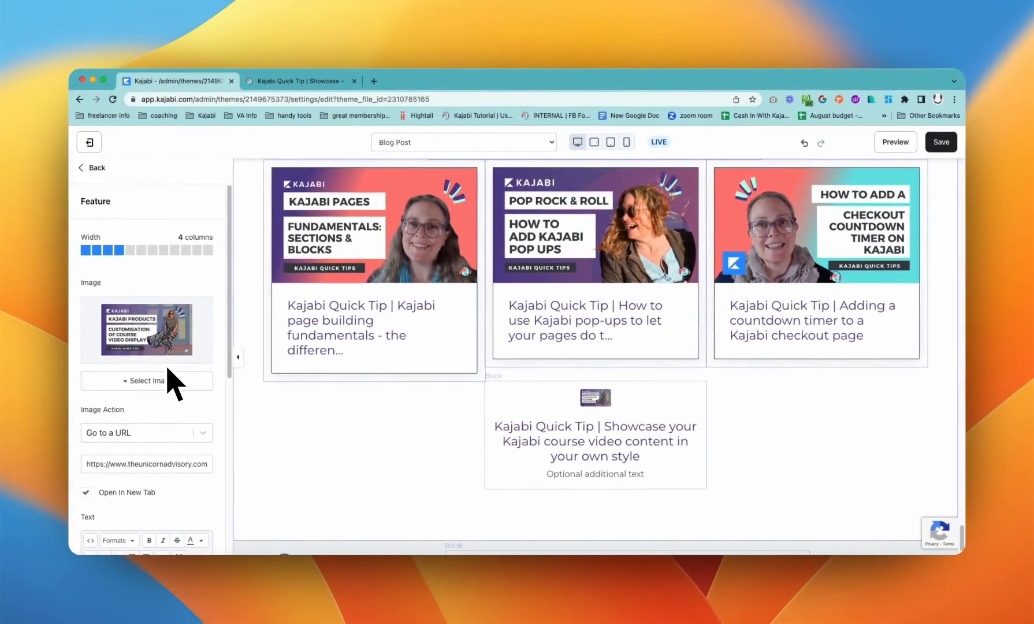
scroll(163, 422, "down", 1)
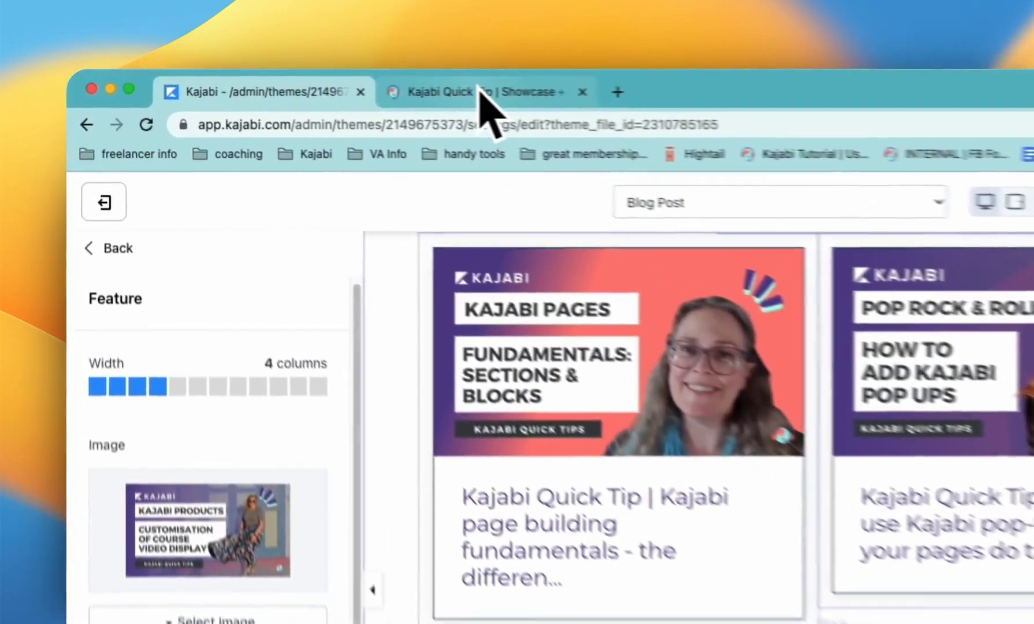
Check the original course video showcase blog post, and review the Feature block's image action, URL and text against it.
left_click(294, 82)
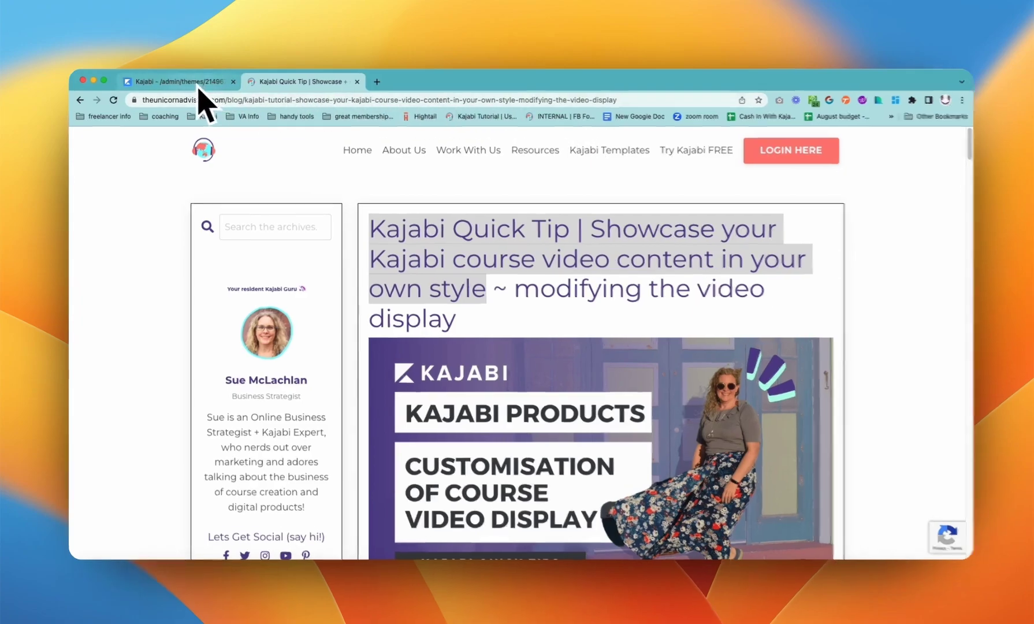
left_click(197, 84)
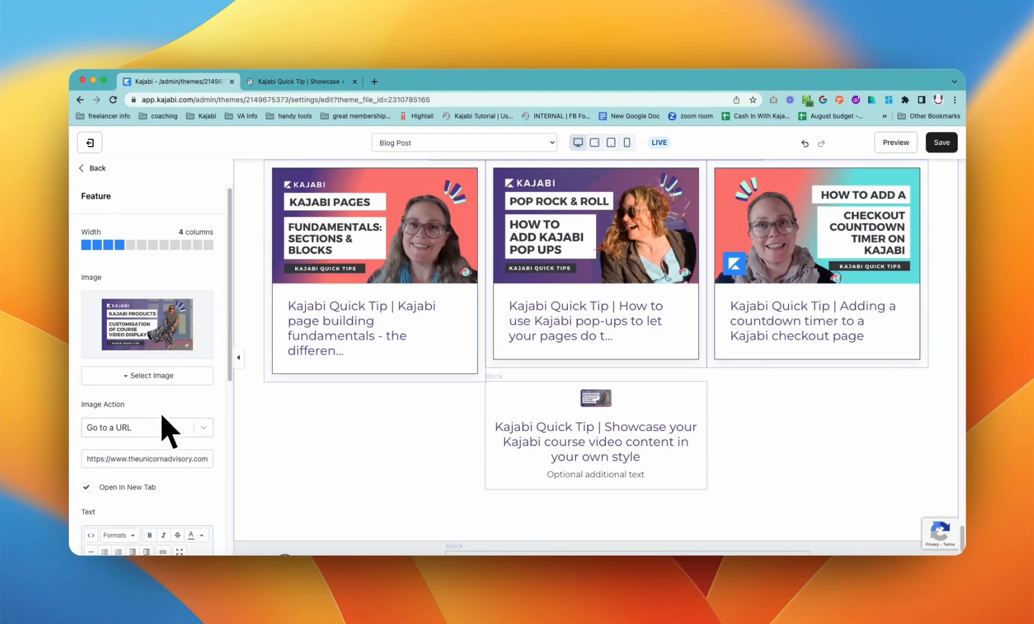
scroll(174, 430, "down", 5)
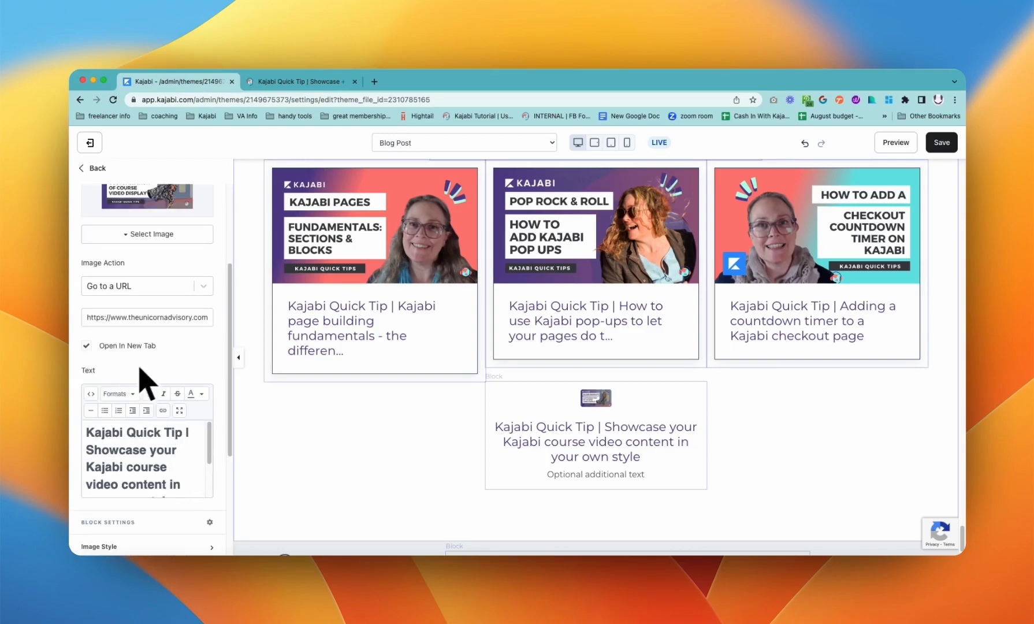
scroll(160, 398, "down", 5)
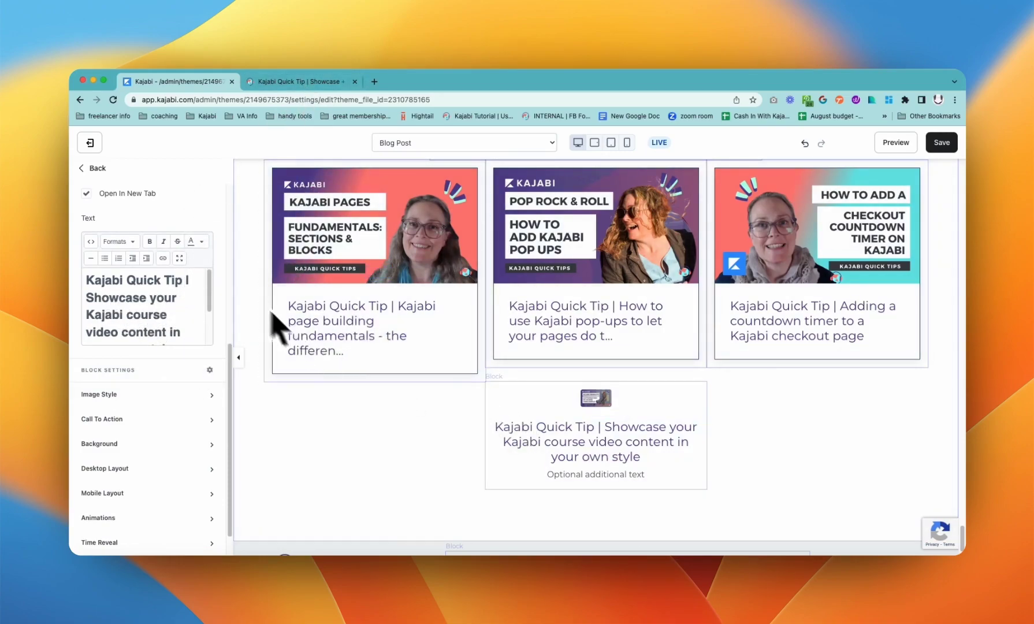
scroll(162, 315, "down", 4)
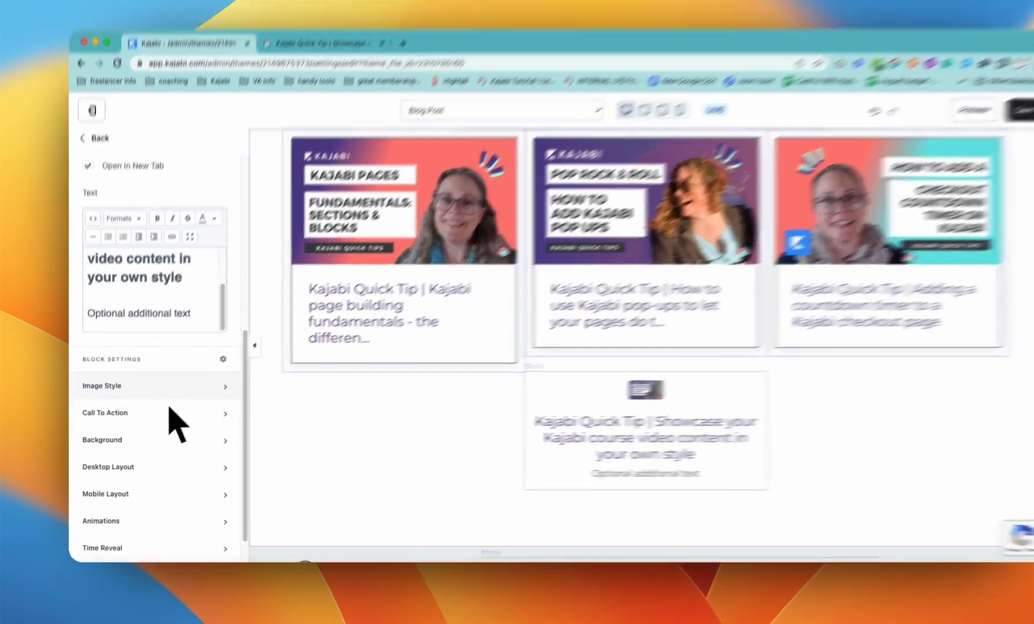
In the Feature block's image style, set the image width to 400 and the image border radius to 0.
left_click(159, 397)
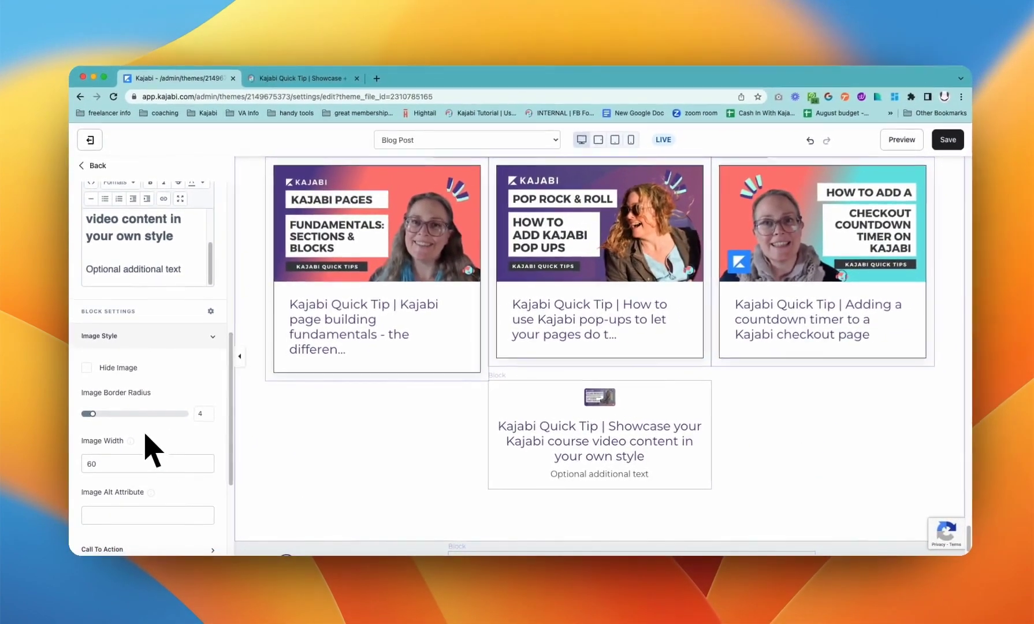
scroll(130, 455, "down", 2)
double_click(93, 387)
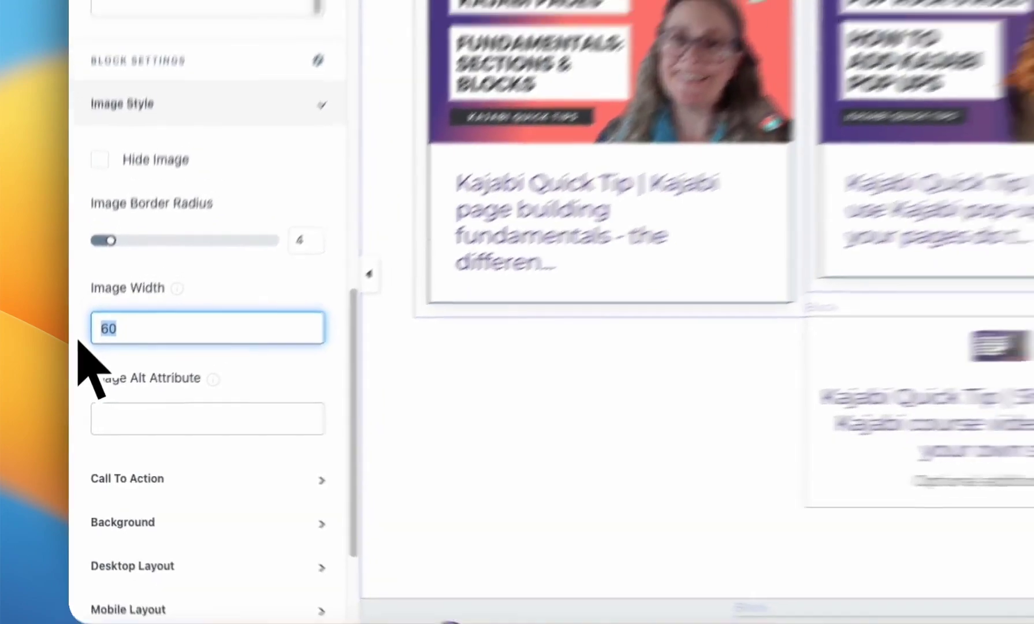
type("40")
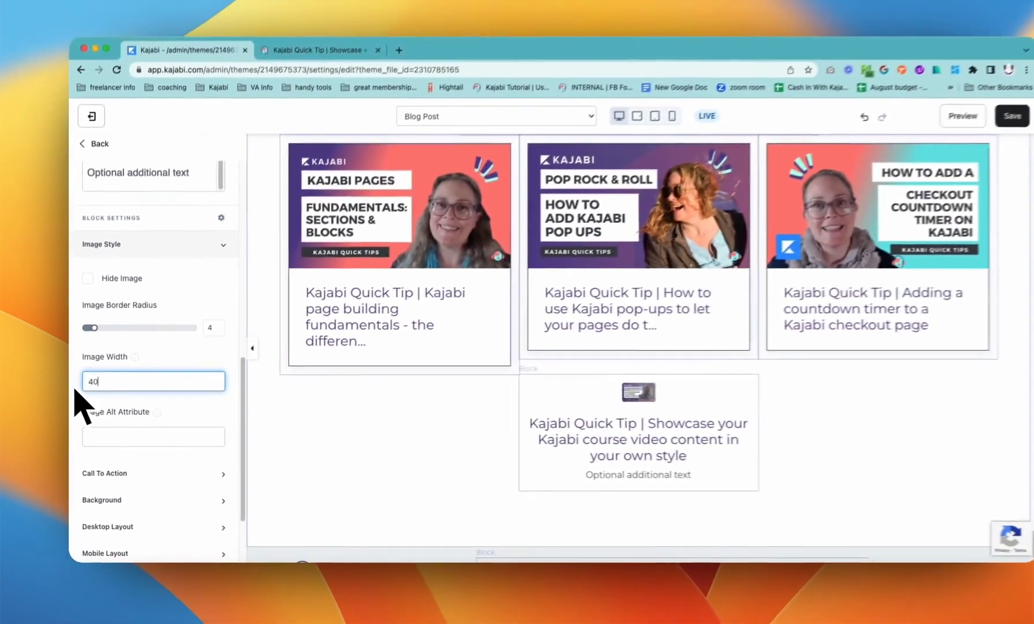
type("0")
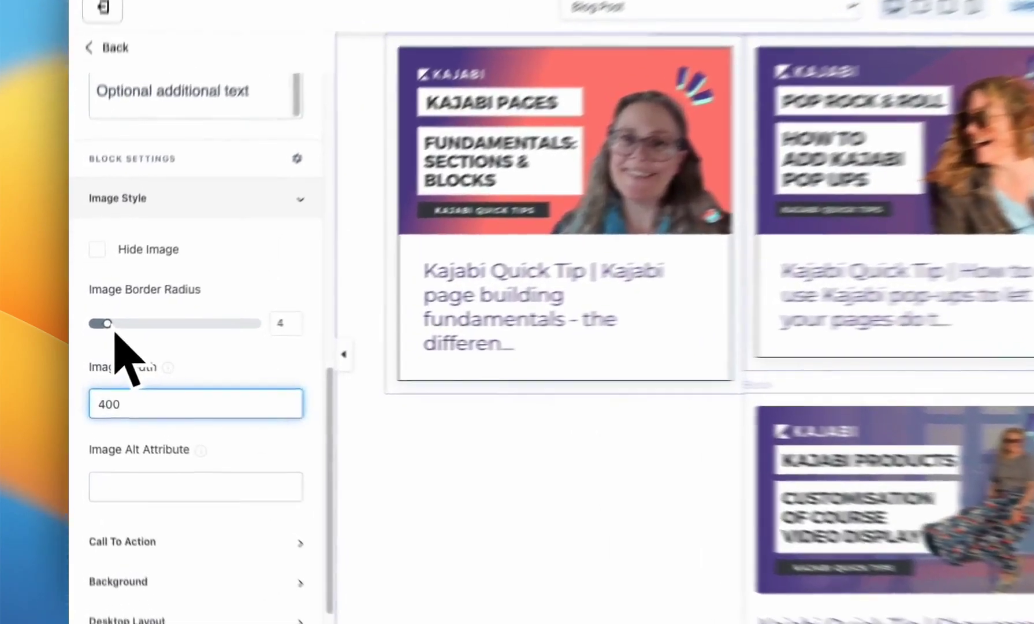
left_click_drag(91, 338, 87, 339)
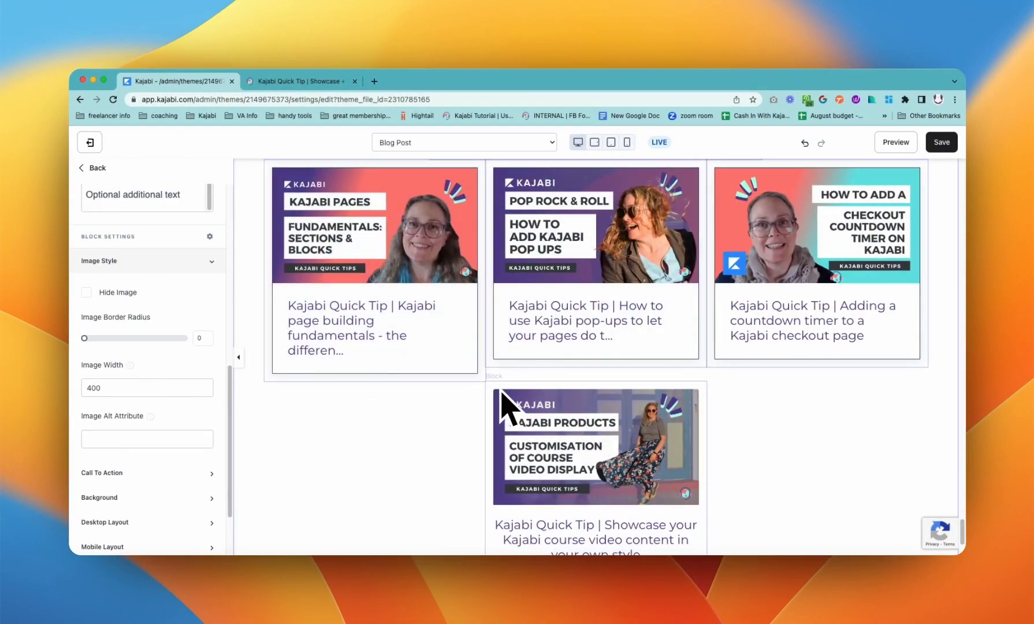
Enable Make Flush in the Feature block's desktop layout.
scroll(158, 450, "down", 3)
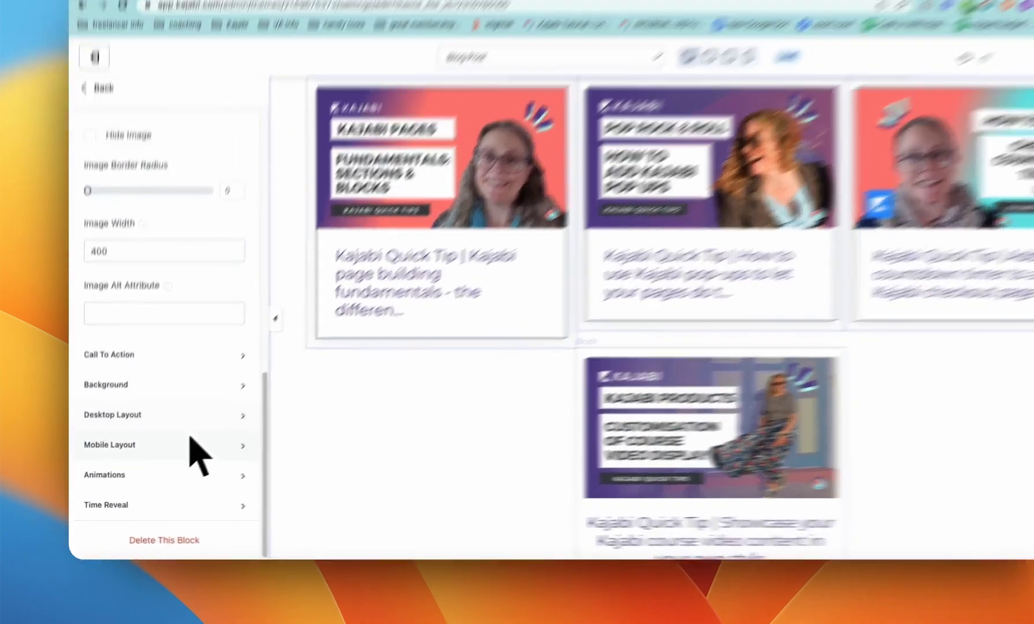
left_click(166, 443)
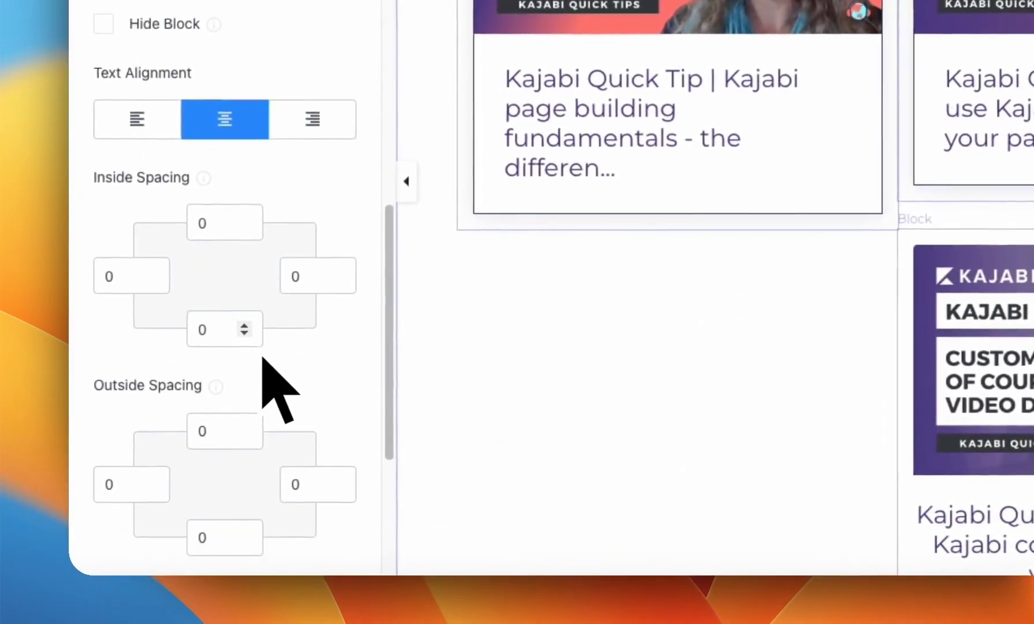
scroll(263, 358, "down", 5)
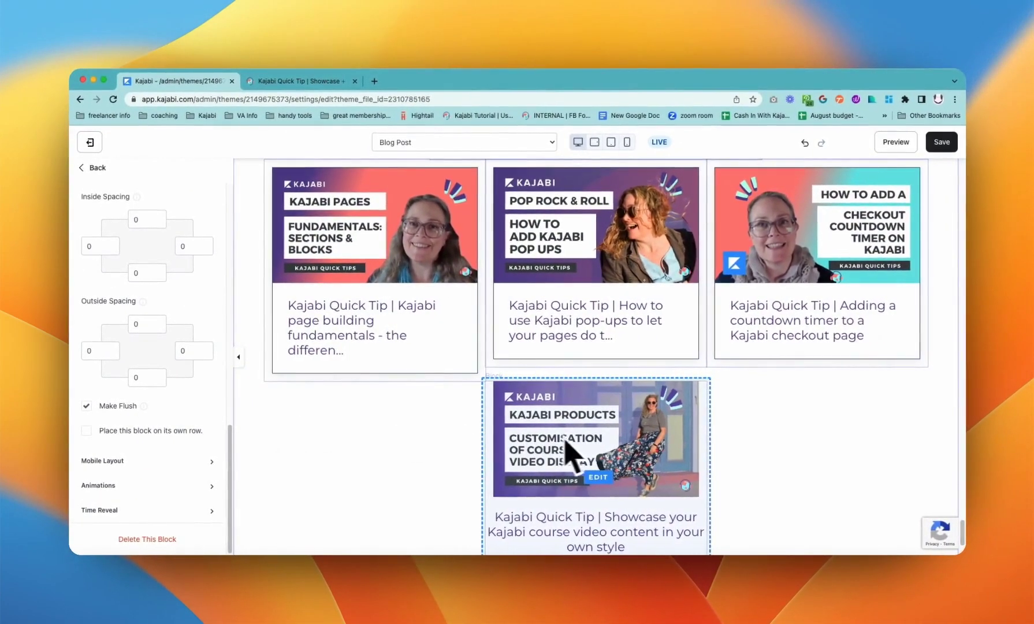
left_click(589, 442)
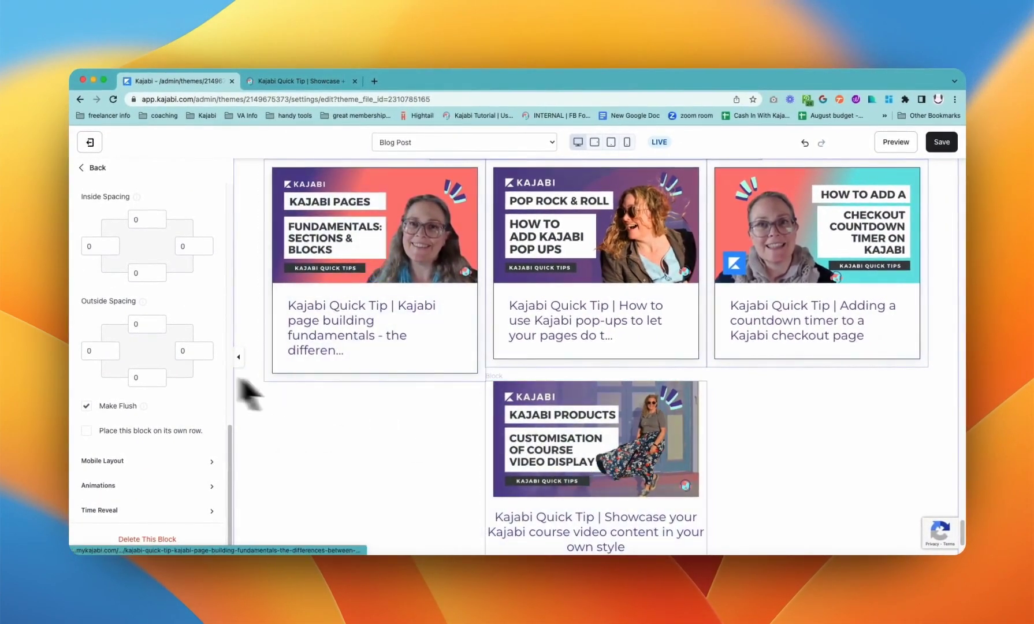
Set the Feature block's image width to 450 in its image style.
scroll(162, 382, "down", 2)
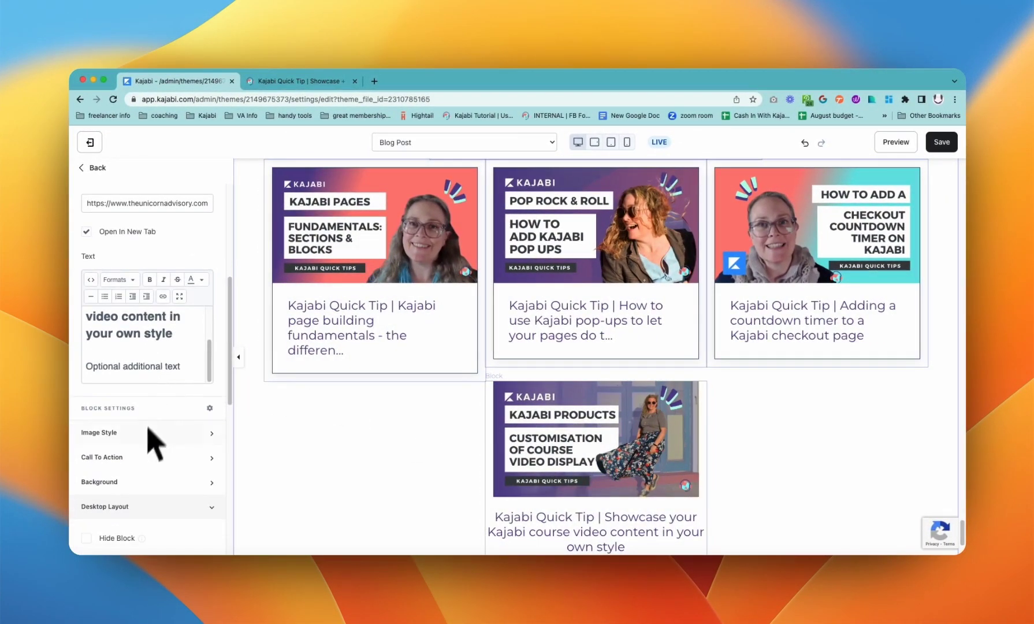
left_click(152, 430)
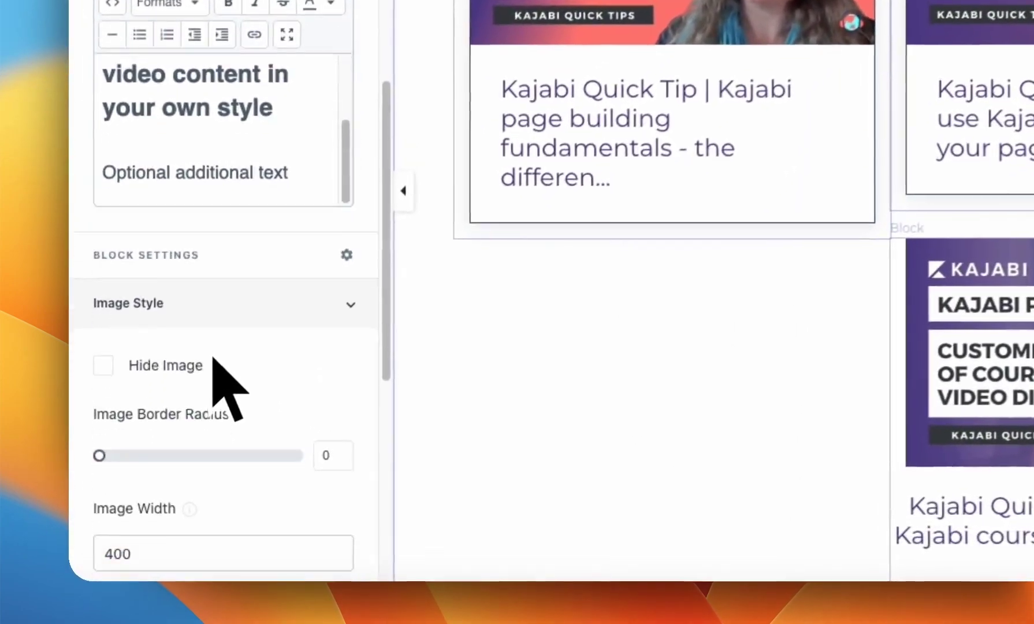
scroll(213, 358, "down", 5)
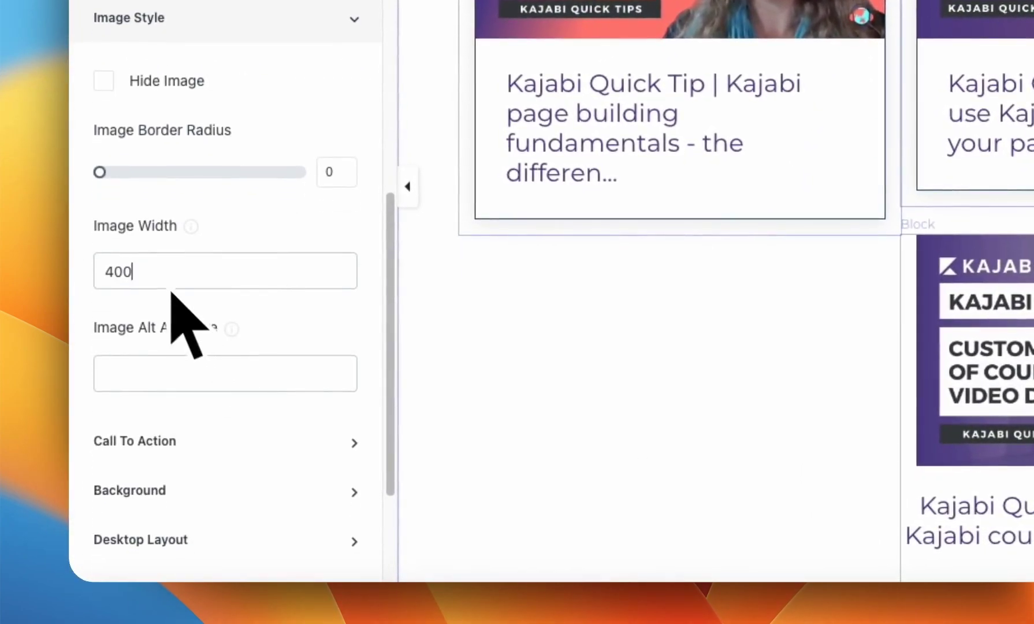
left_click_drag(132, 271, 89, 283)
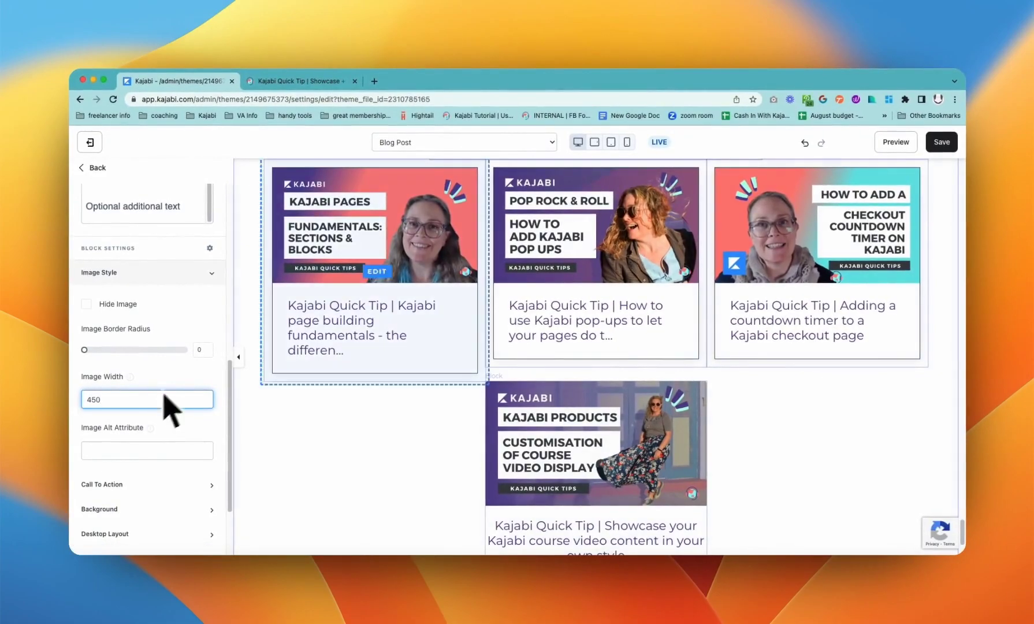
Save the Blog Post template.
left_click(941, 142)
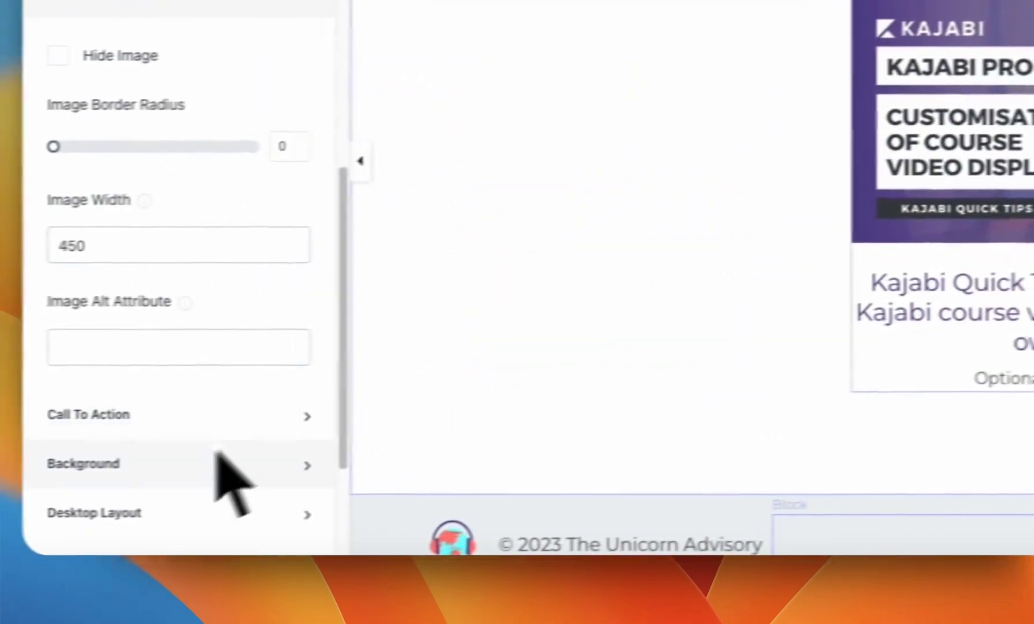
Give the Feature block a solid border with width 1 and radius 0, plus a Medium box shadow.
left_click(167, 510)
scroll(231, 416, "down", 8)
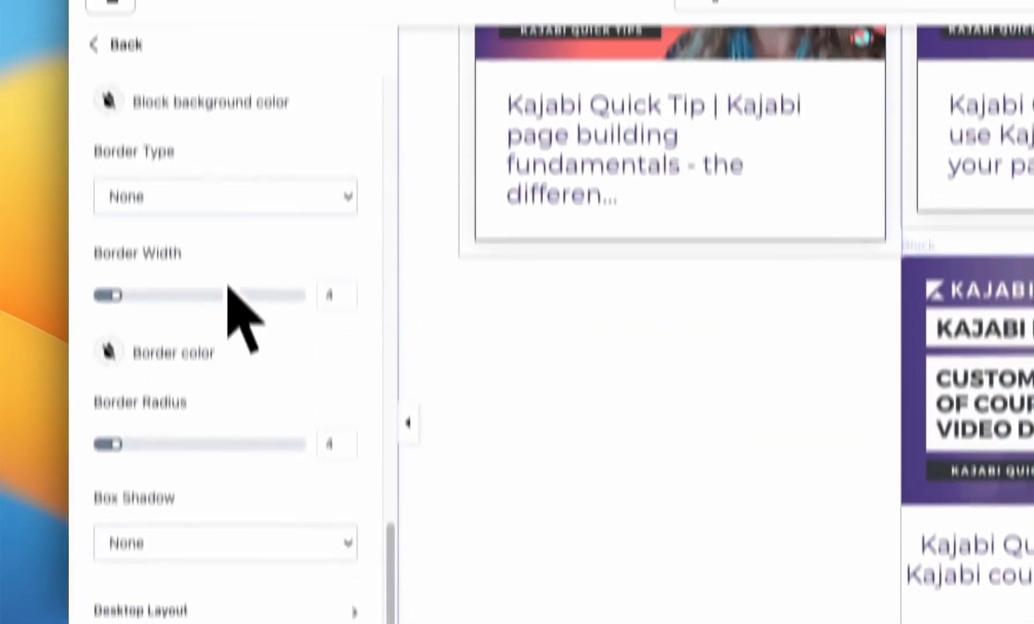
left_click(202, 205)
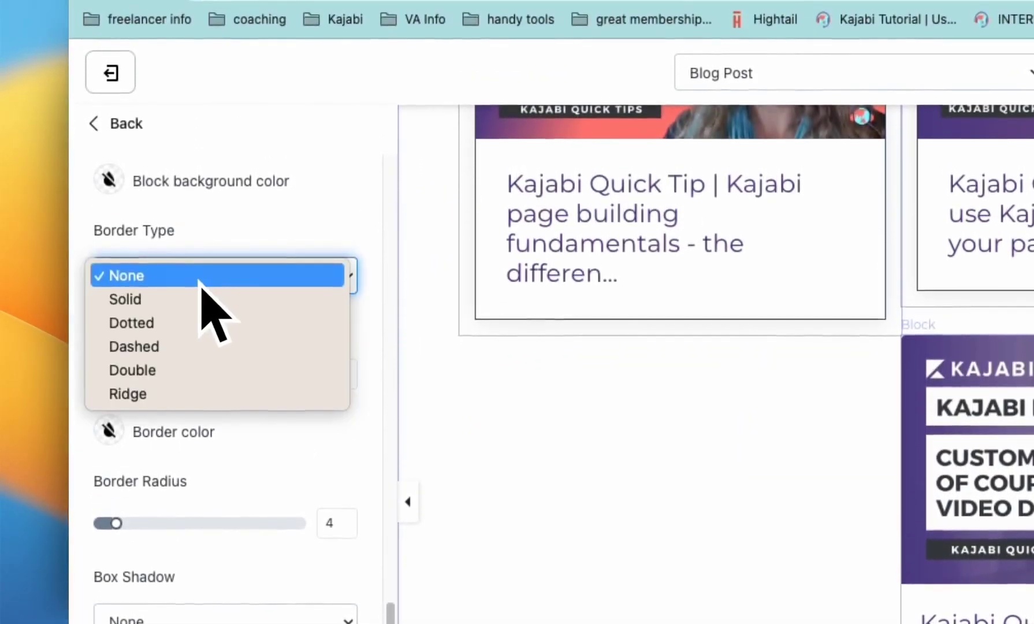
left_click(185, 219)
left_click_drag(122, 379, 109, 391)
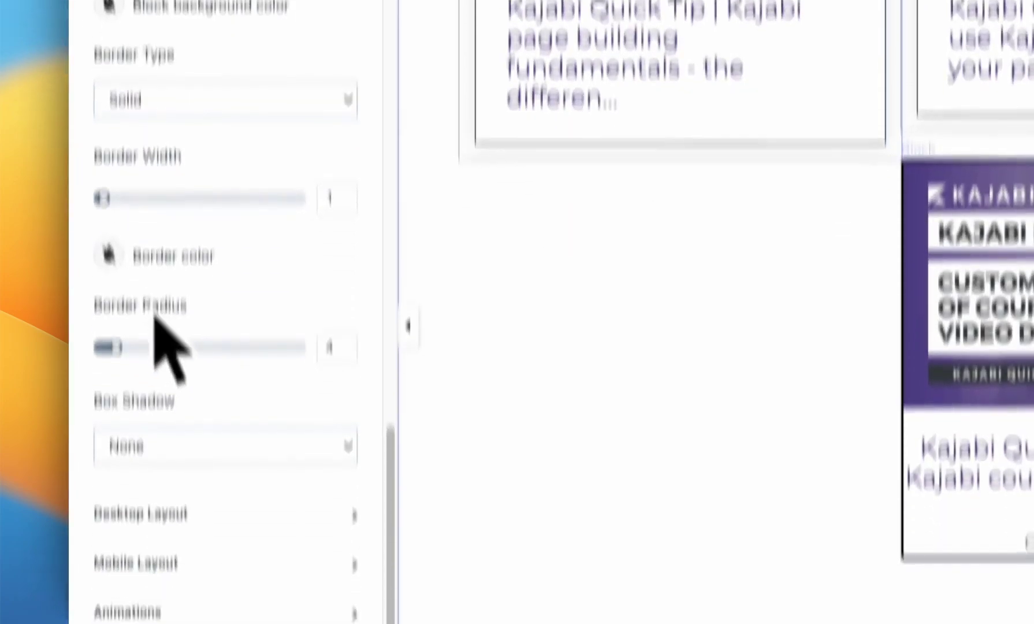
left_click_drag(109, 347, 84, 353)
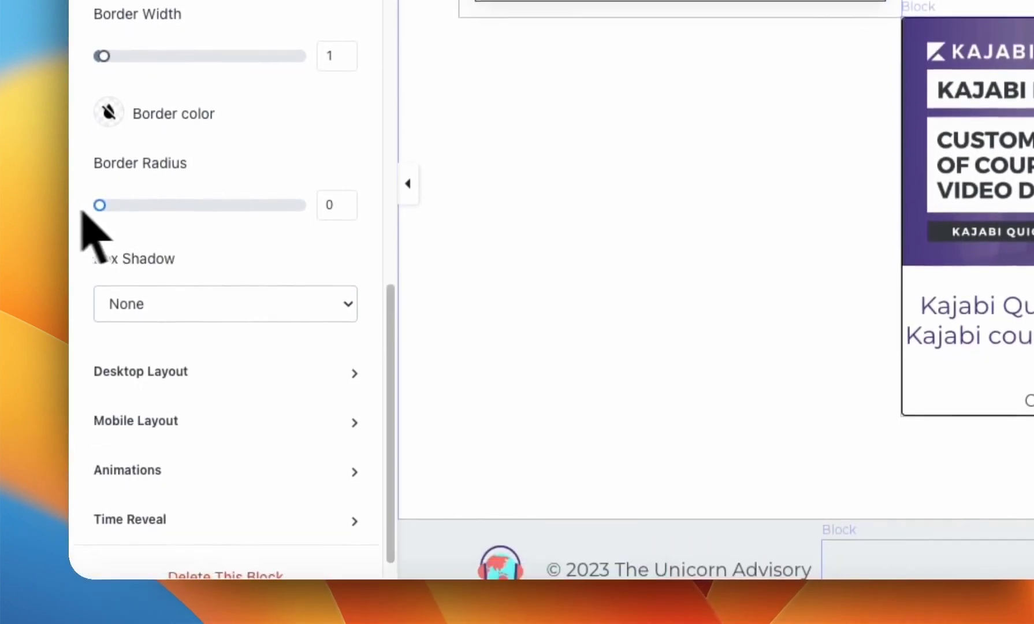
left_click(226, 307)
left_click(196, 353)
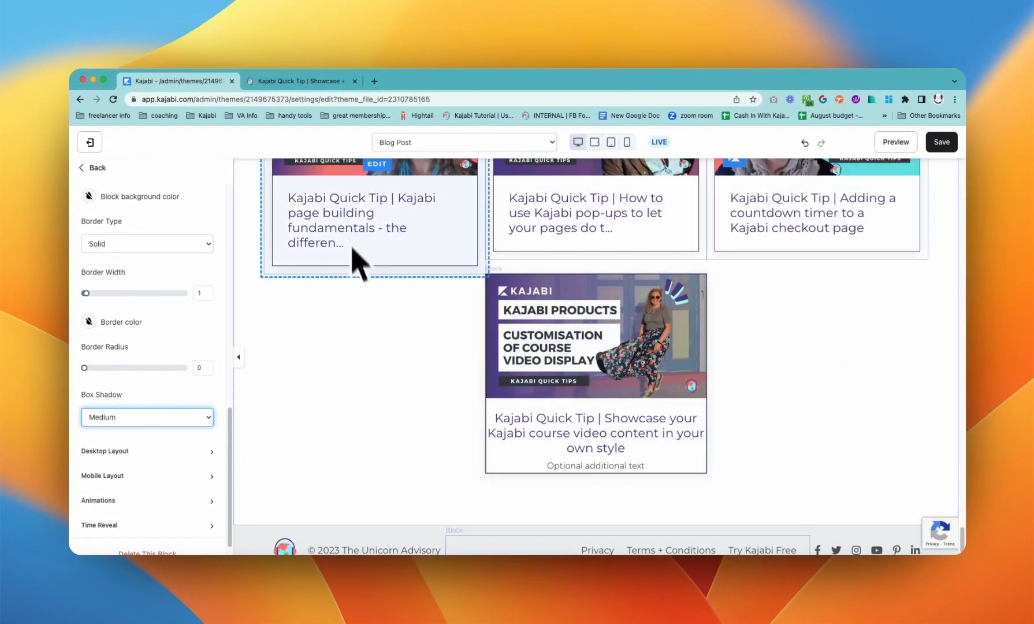
Include a call-to-action button in the Feature block and set its text to "Read more...".
scroll(410, 301, "up", 1)
scroll(413, 309, "up", 3)
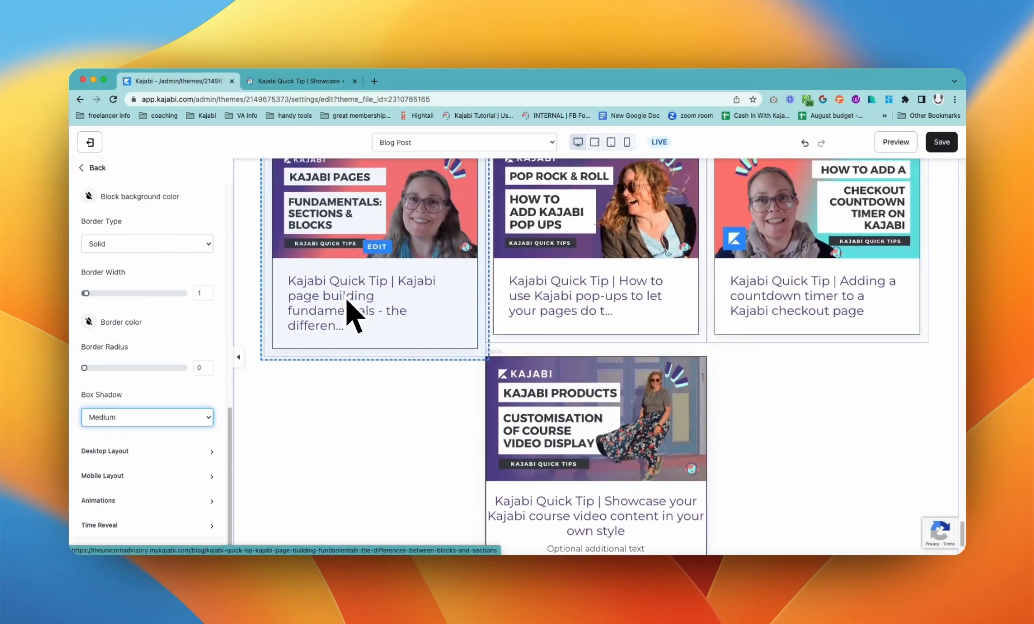
scroll(636, 456, "down", 1)
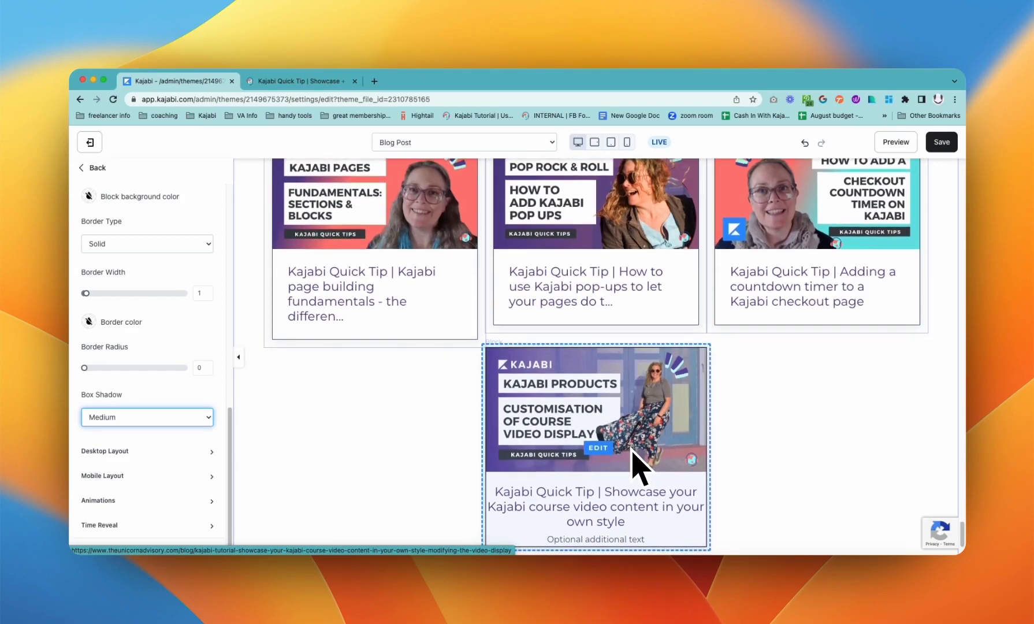
scroll(636, 463, "down", 1)
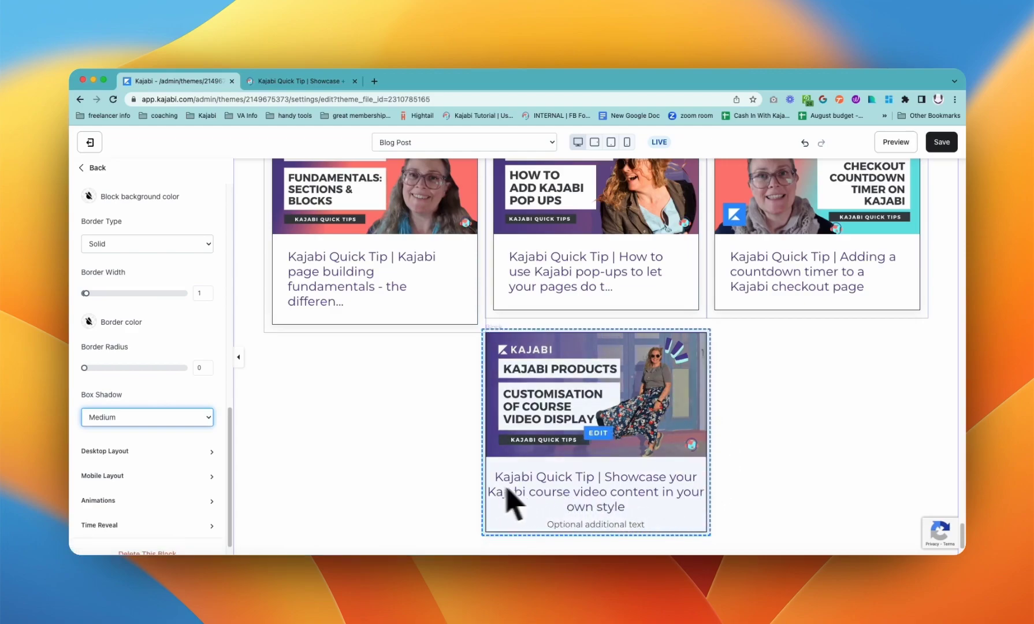
scroll(173, 473, "down", 1)
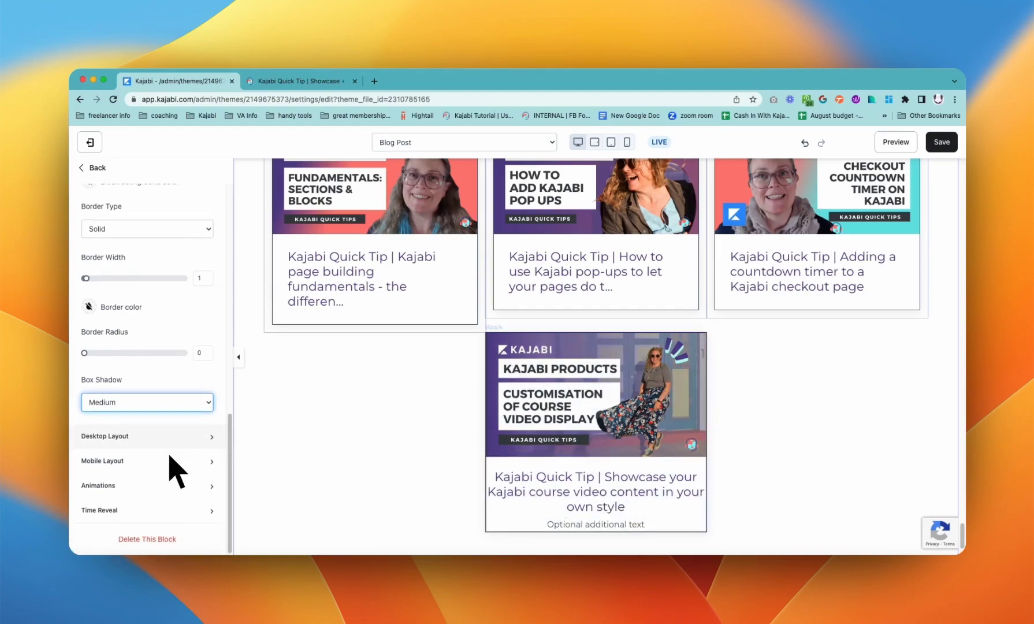
scroll(173, 468, "up", 5)
left_click(144, 398)
scroll(149, 404, "down", 2)
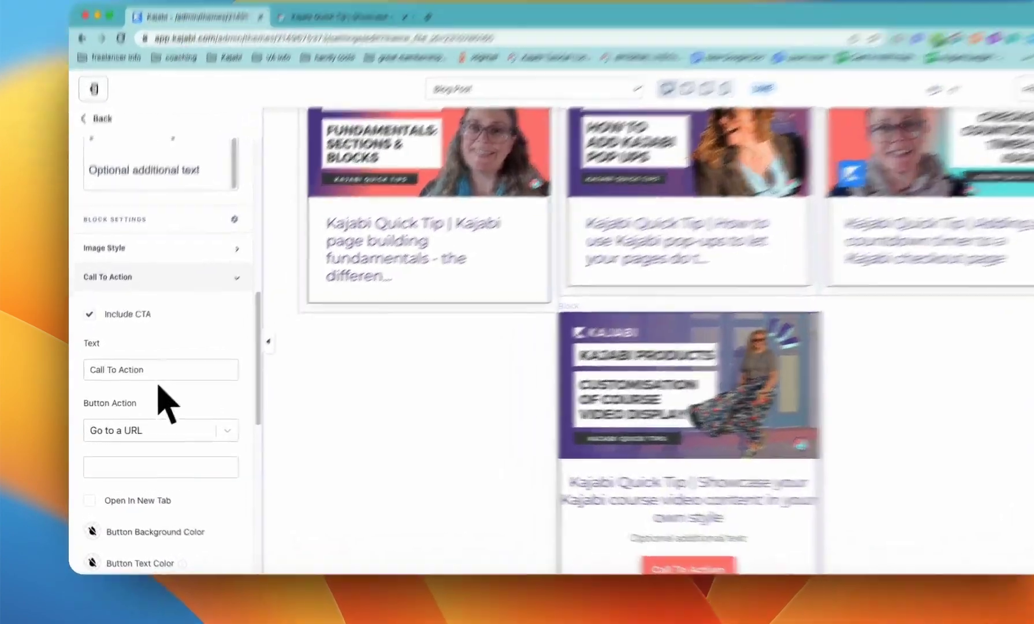
triple_click(121, 372)
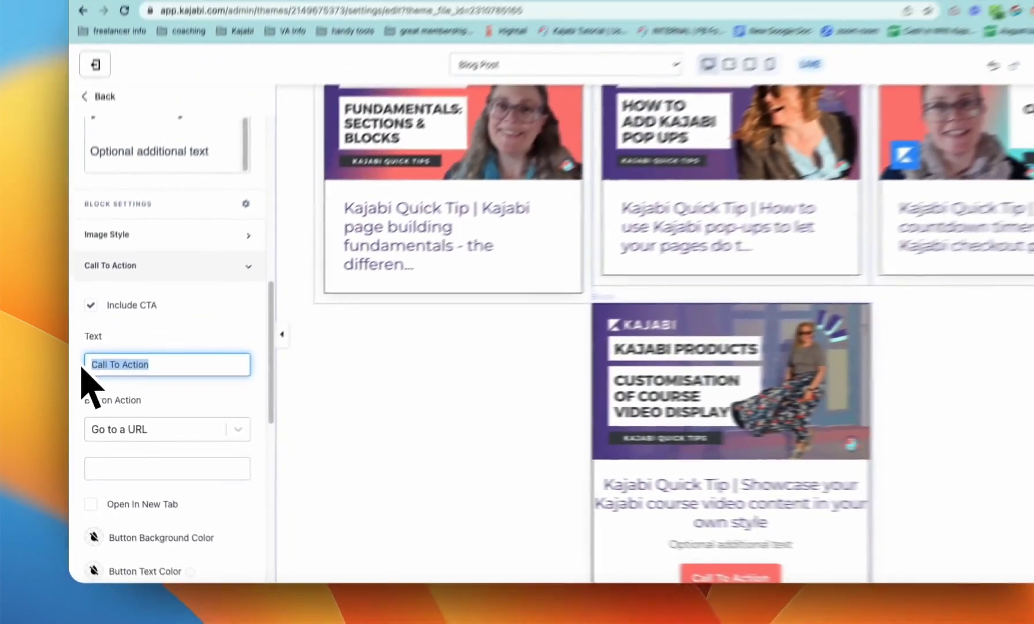
type("Read more...")
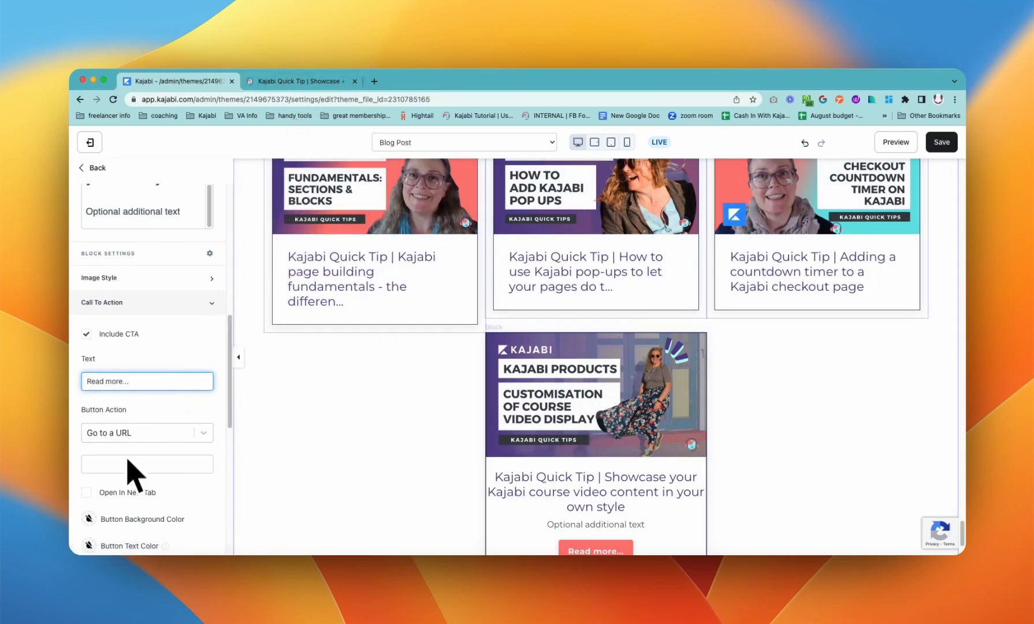
Set the Feature block's desktop inside spacing to 10 on all four sides.
scroll(370, 471, "down", 2)
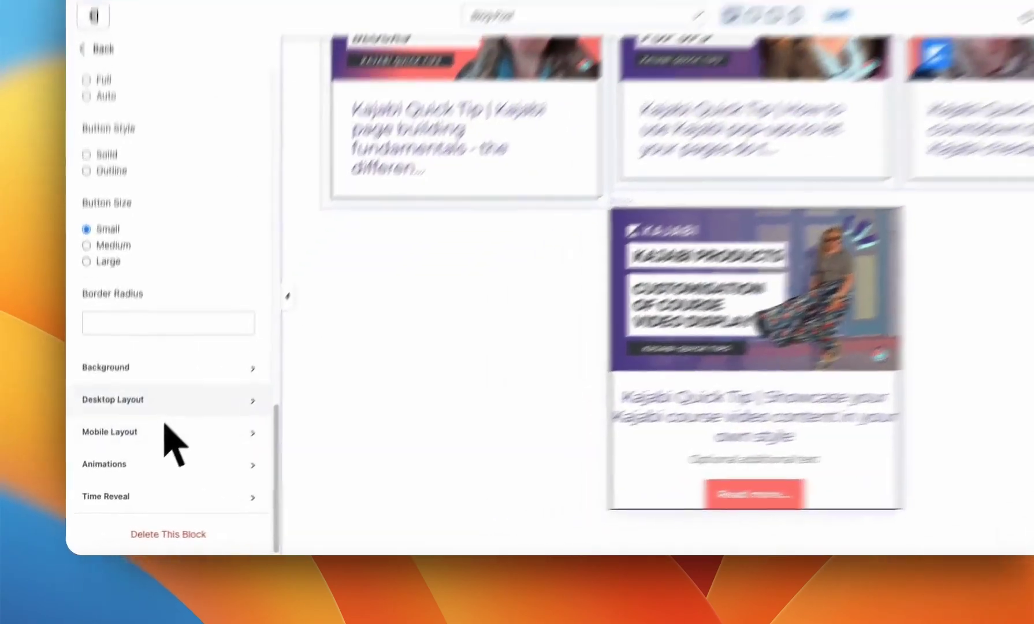
left_click(122, 444)
scroll(223, 347, "down", 1)
left_click(211, 112)
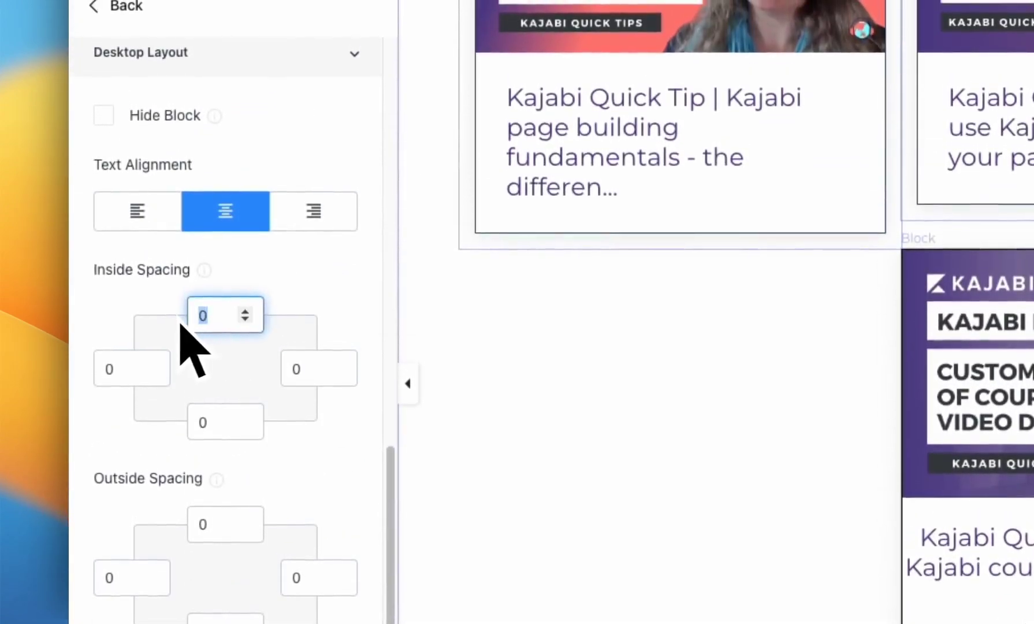
type("10")
key("Tab")
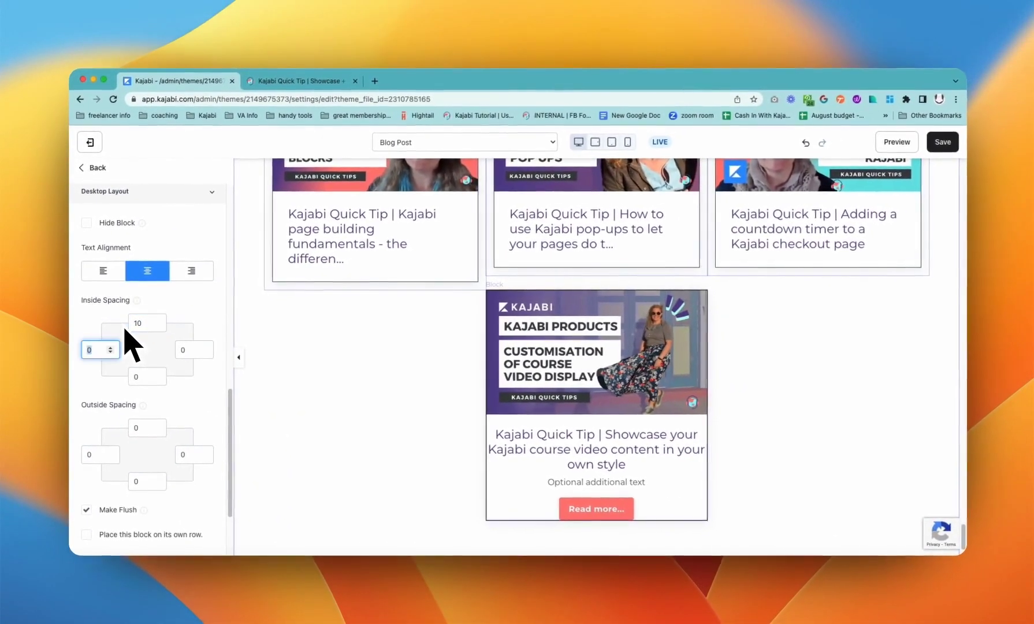
type("10")
key("Tab")
type("10")
key("Tab")
type("10")
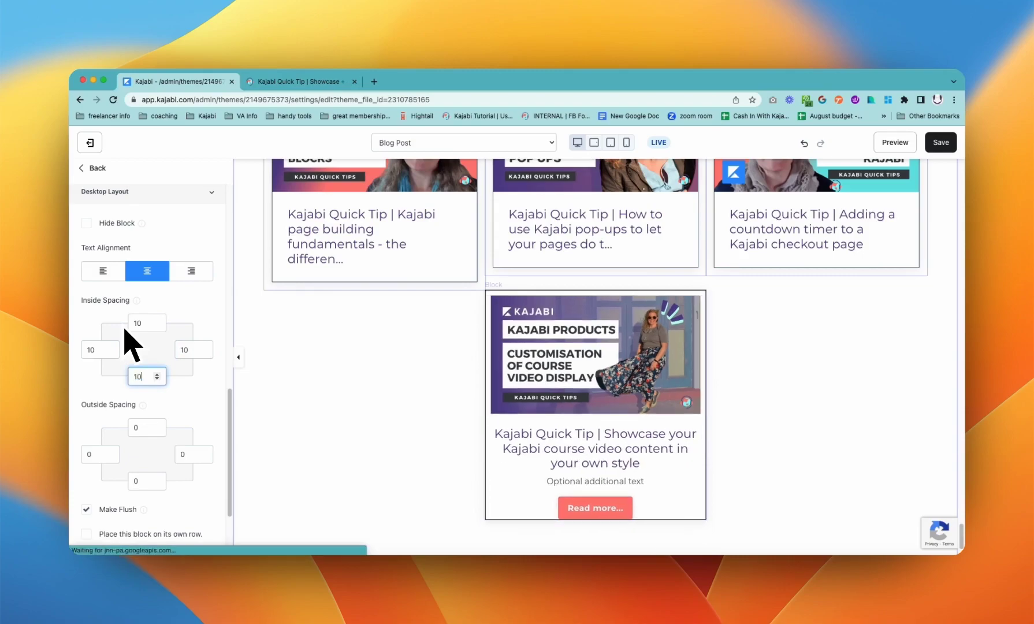